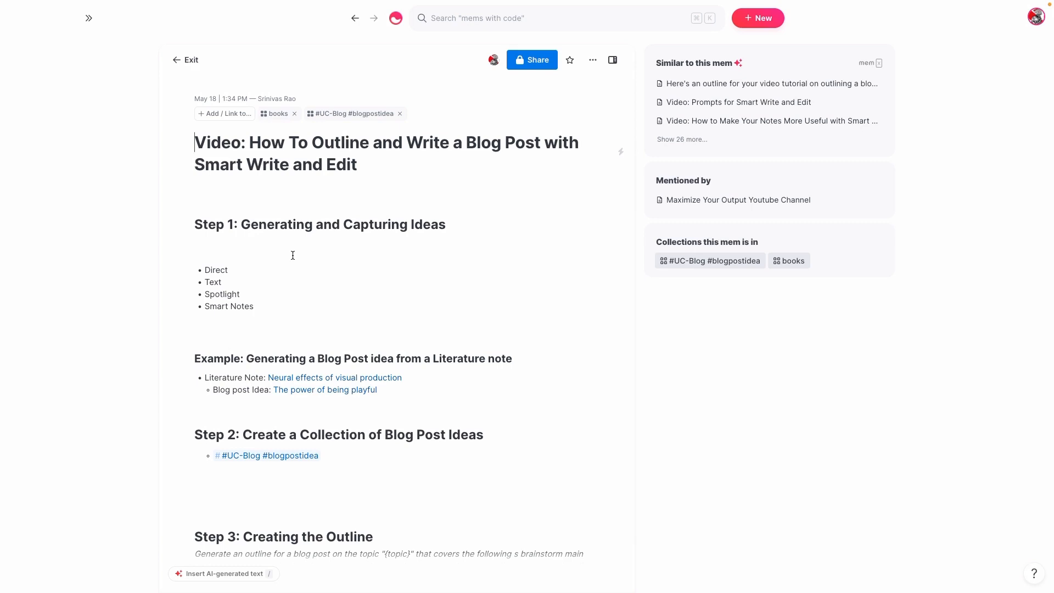
View the literature note "Neural effects of visual production" and its linked blog post idea "The power of being playful", and return to the literature note
left_click(352, 378)
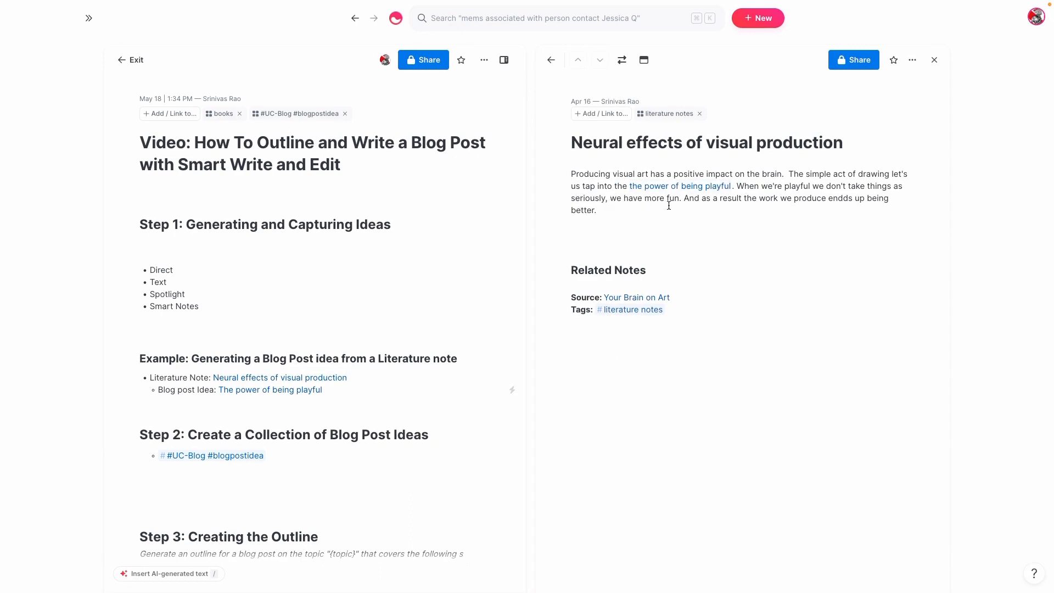
left_click(663, 188)
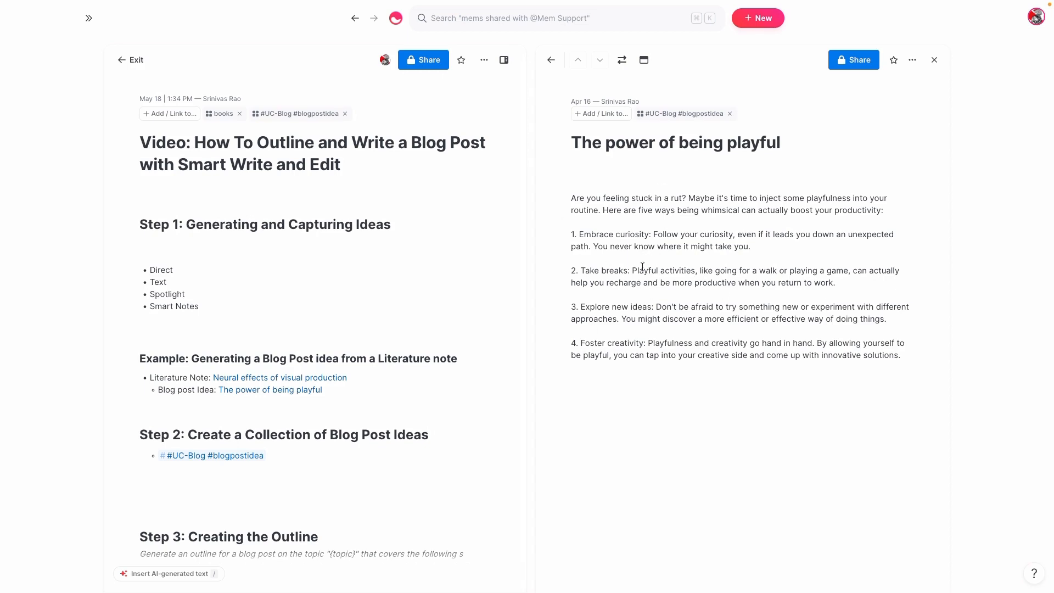
left_click(292, 379)
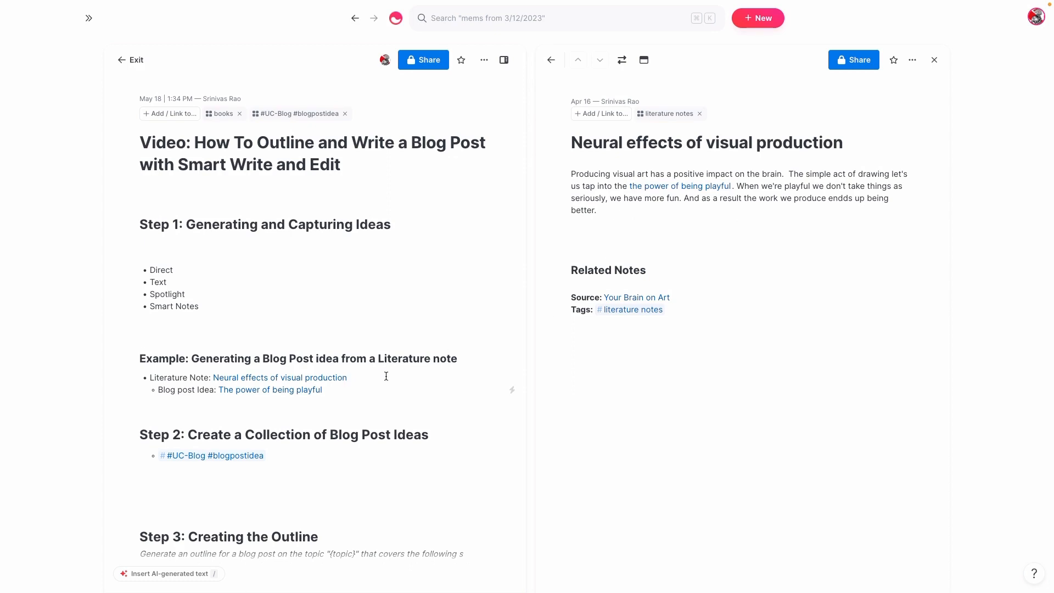
Open the #UC-Blog #blogpostidea collection linked under Step 2 and look through its blog post ideas
scroll(384, 357, "down", 3)
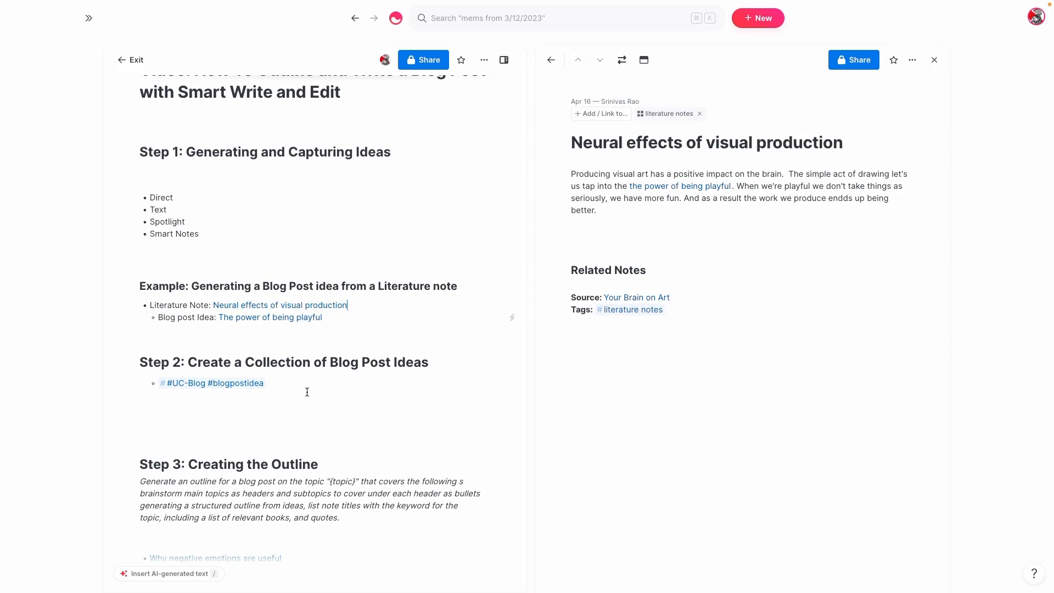
left_click(219, 383)
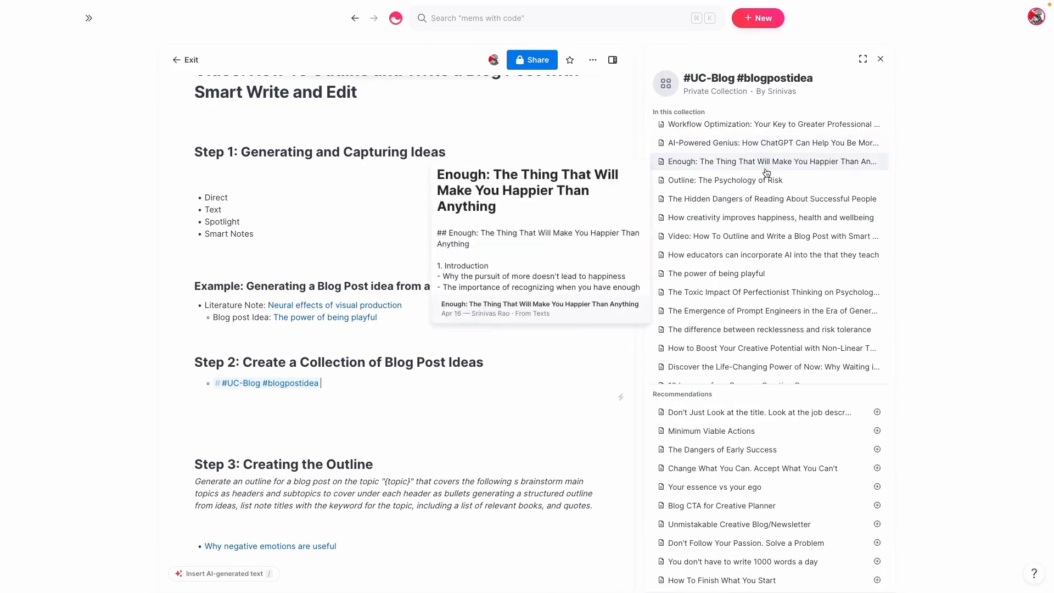
scroll(714, 220, "down", 2)
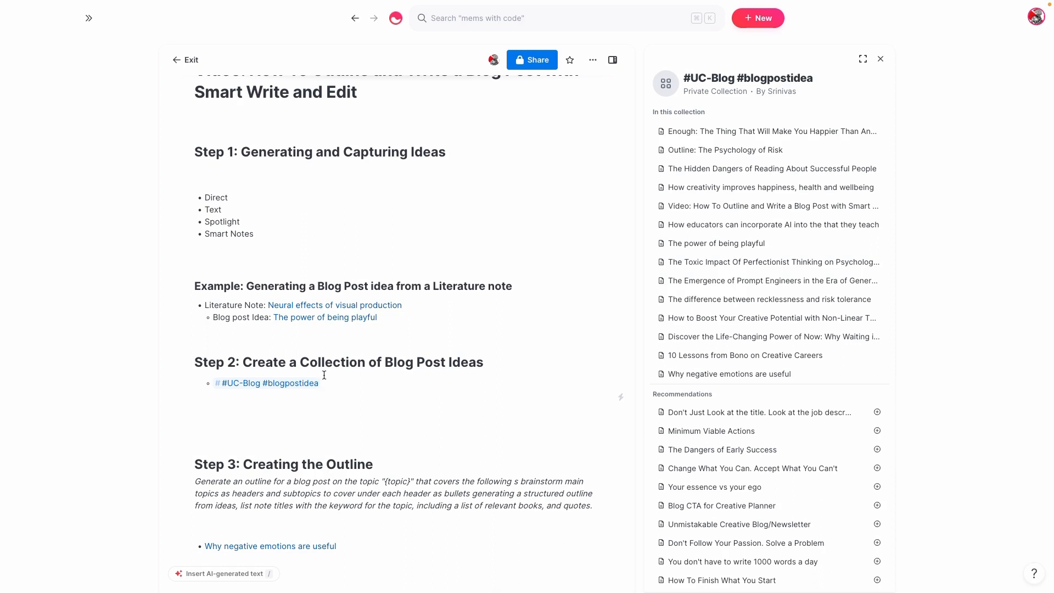
mouse_move(291, 385)
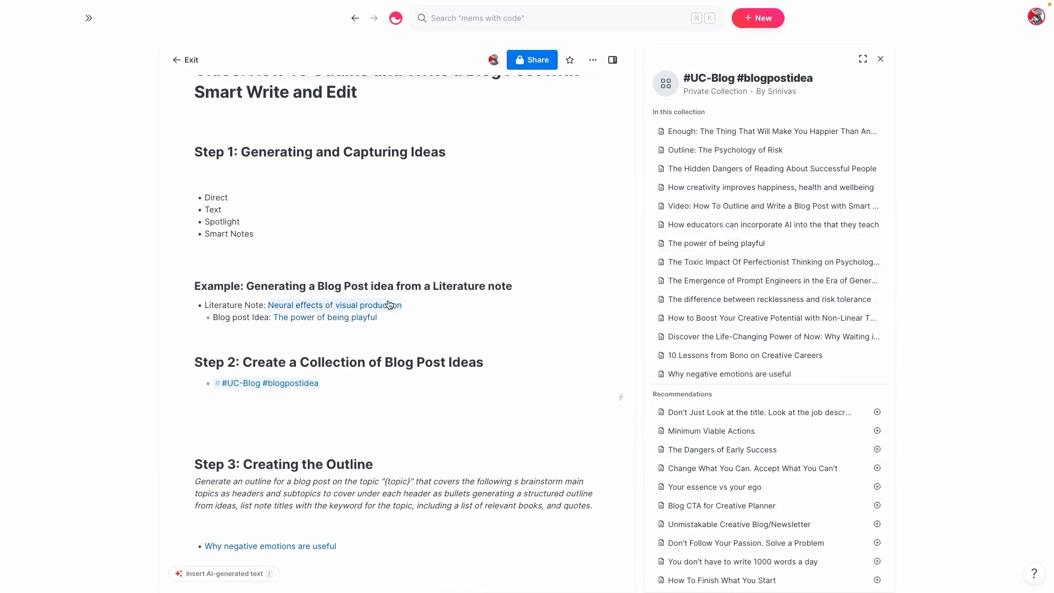
mouse_move(709, 298)
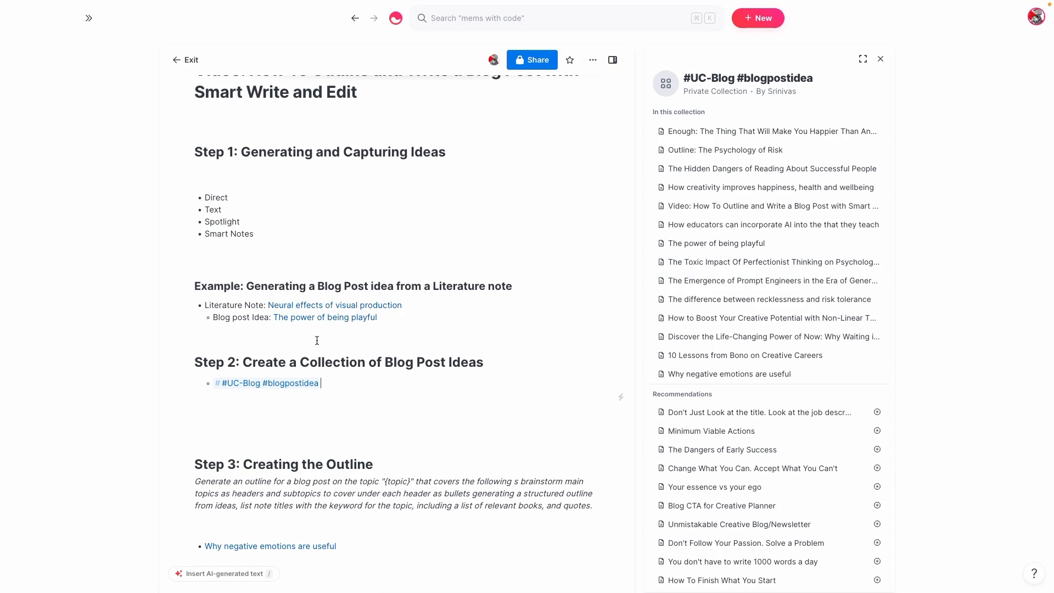
Copy the italic outline-generating prompt under "Step 3: Creating the Outline"
scroll(465, 408, "down", 4)
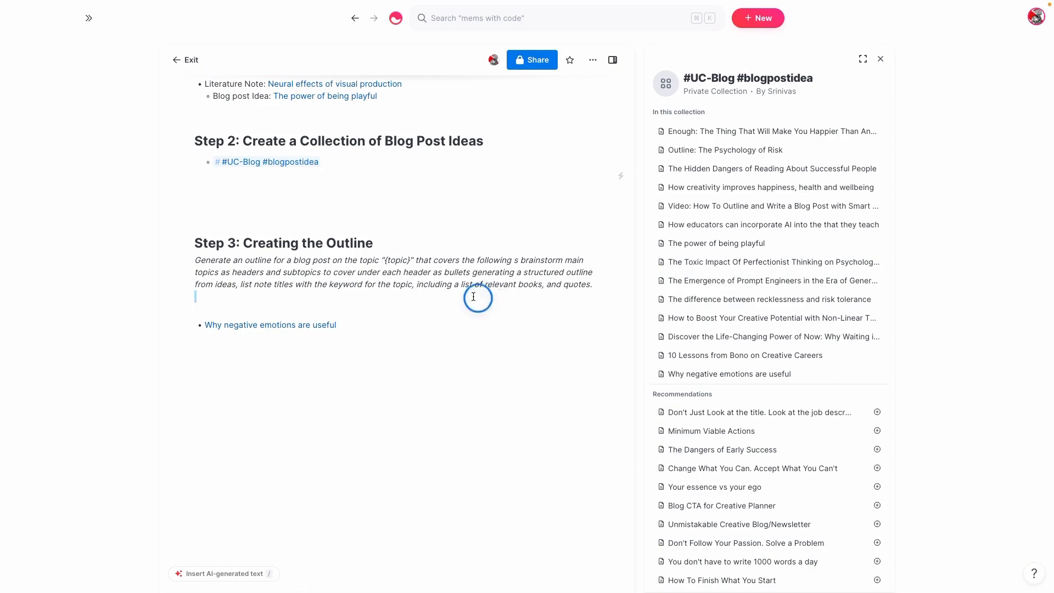
left_click_drag(478, 298, 192, 262)
right_click(312, 278)
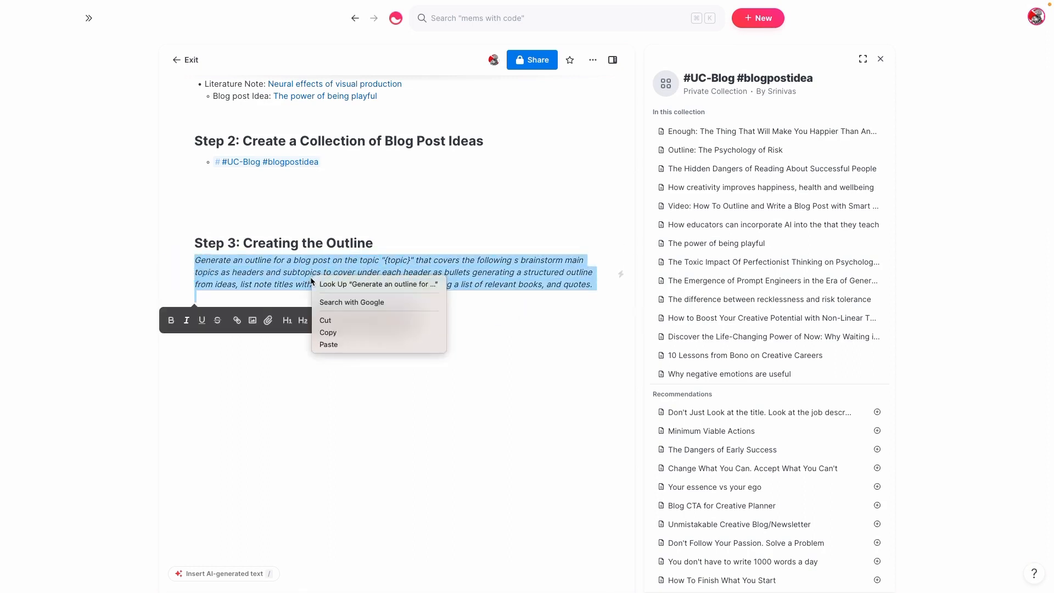
left_click(329, 332)
left_click(405, 234)
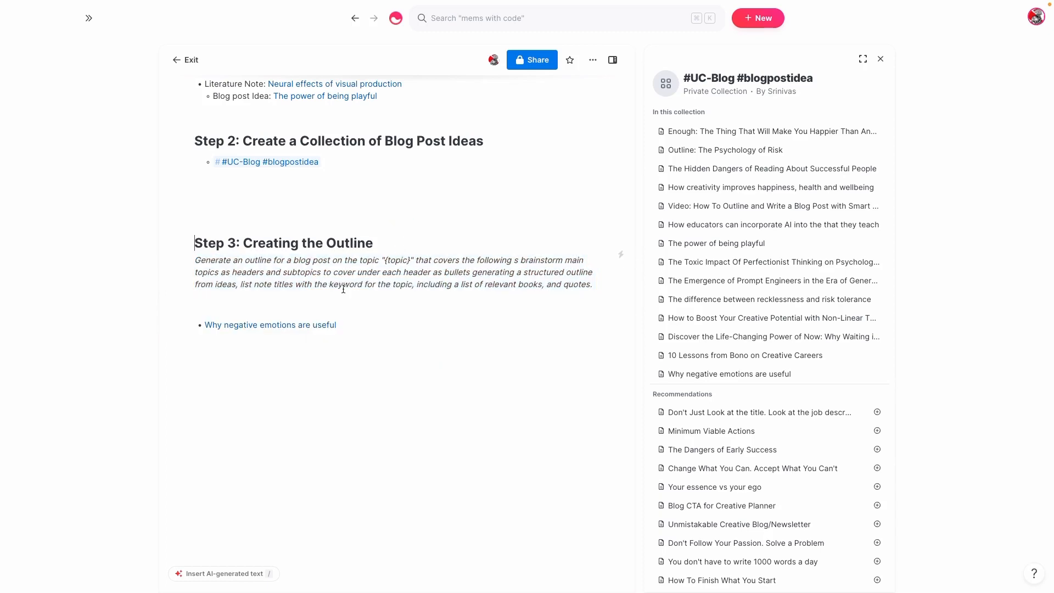
Open "Why negative emotions are useful" as the main note and check "Open Yourself to Unwelcome Negative Emotions", which mentions it
left_click(310, 326)
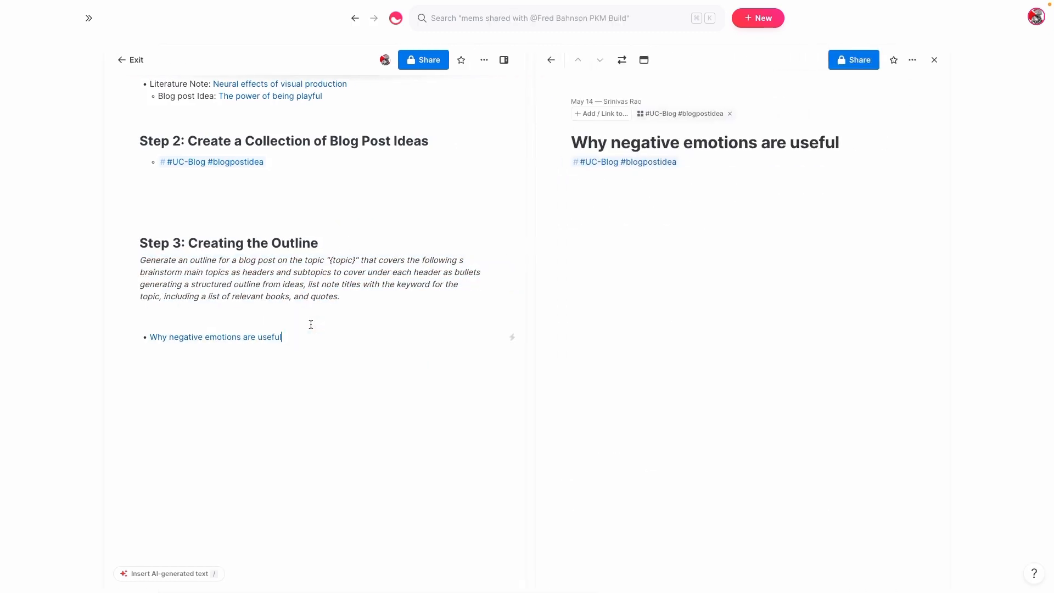
left_click(621, 60)
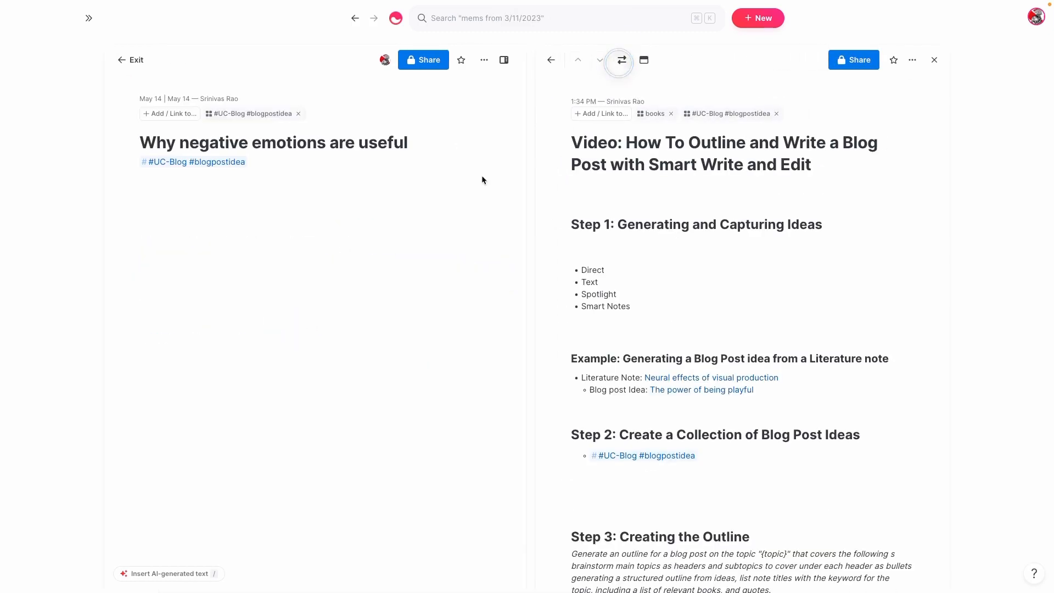
left_click(935, 60)
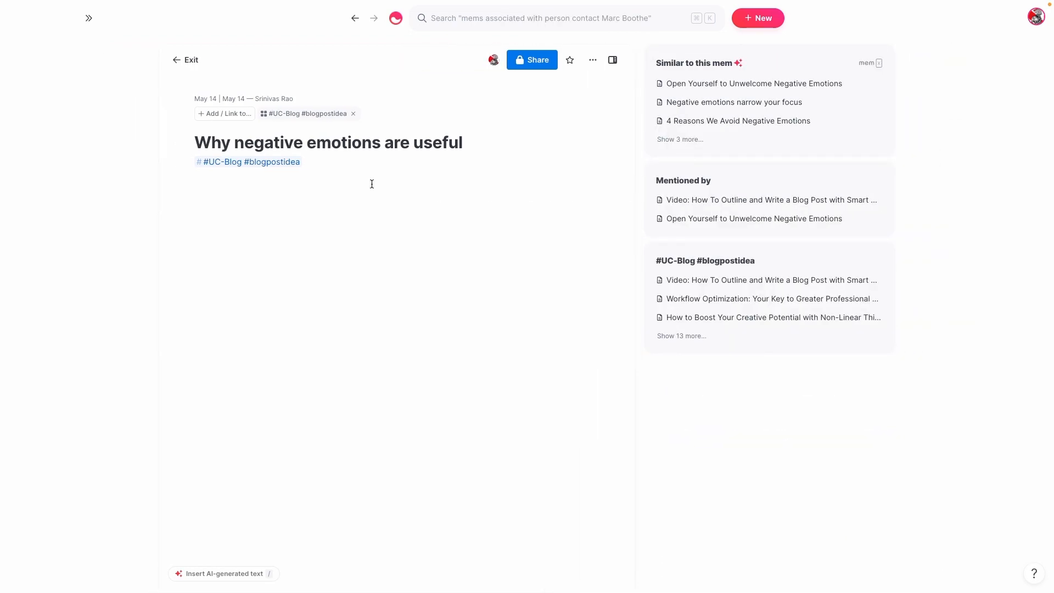
left_click(673, 218)
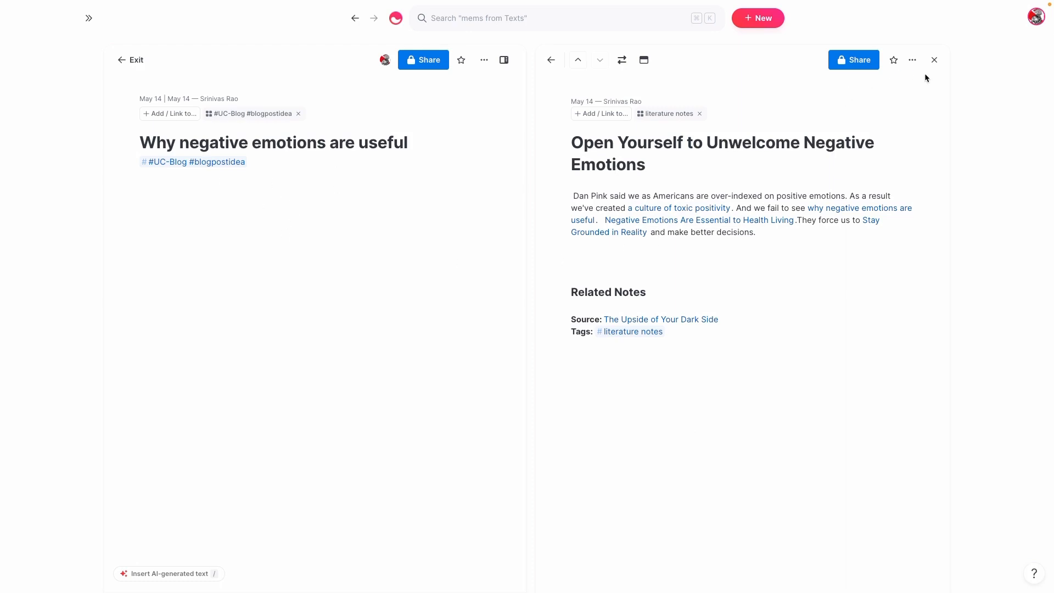
left_click(934, 60)
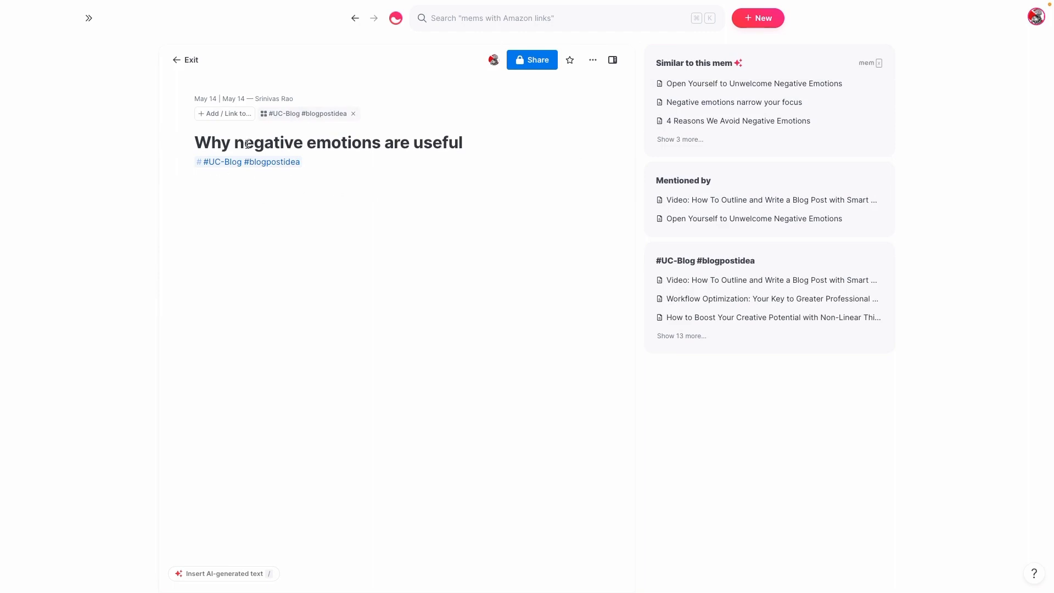
Start a Smart Edit on the title "Why negative emotions are useful" and paste the copied outline prompt as the instruction
left_click_drag(477, 146, 205, 123)
left_click(434, 170)
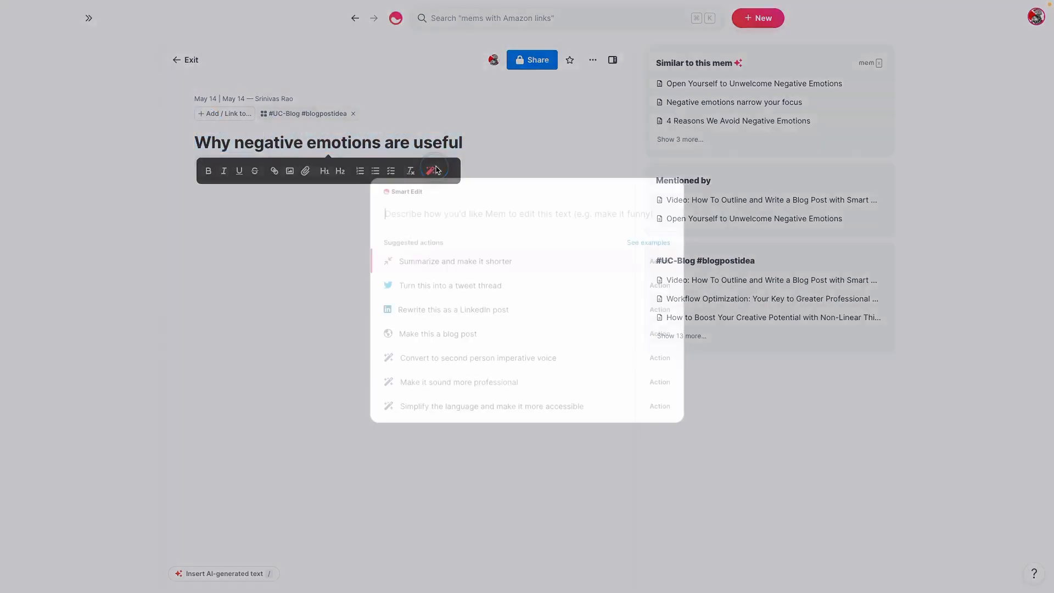
key("ctrl+v")
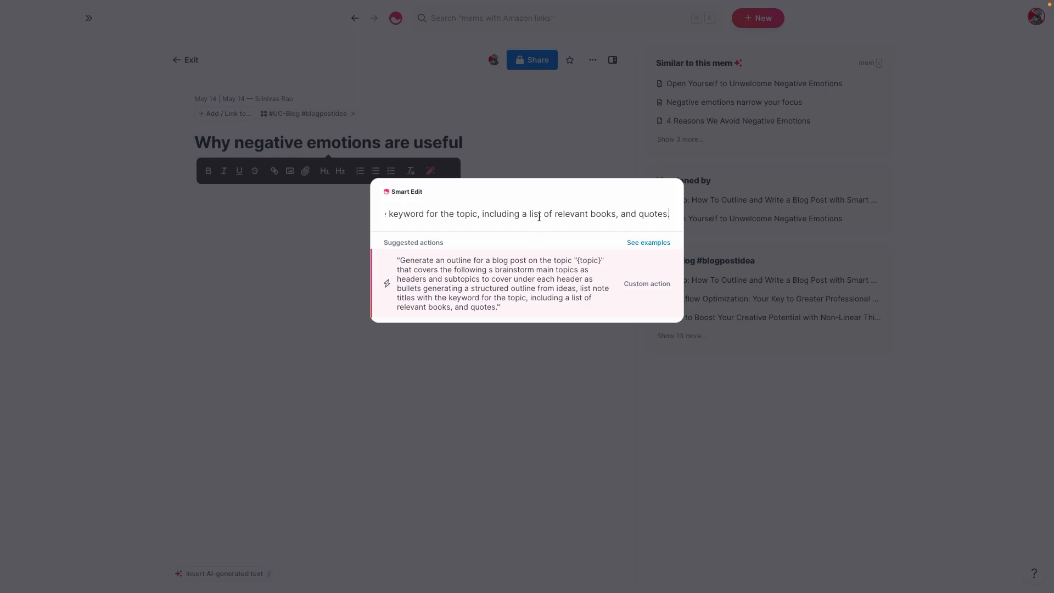
In the pasted prompt, replace "for the topic" after "keyword" with "negative emotions"
left_click_drag(542, 214, 676, 214)
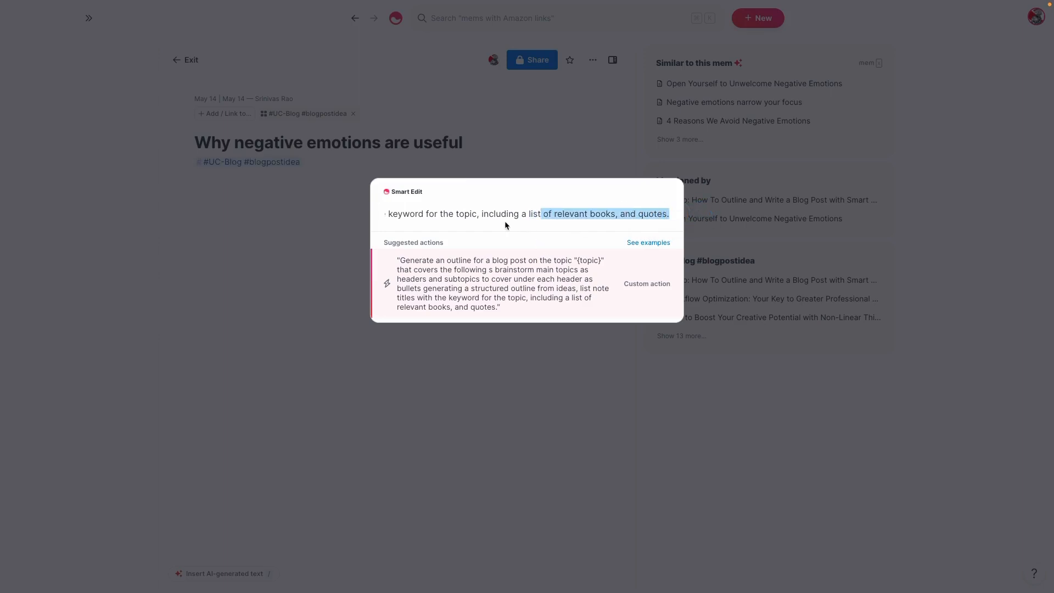
left_click_drag(476, 215, 517, 214)
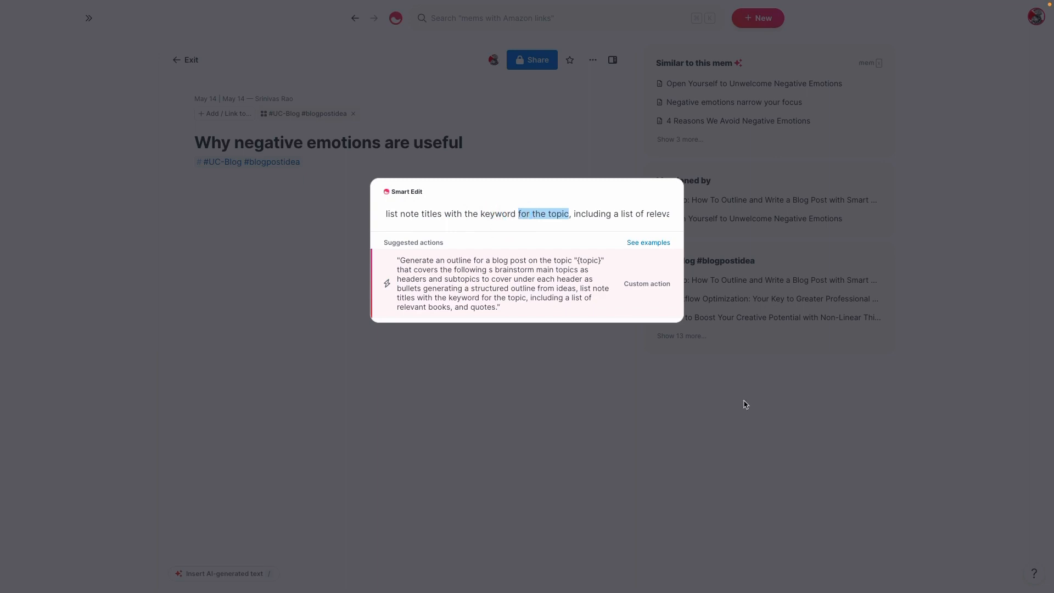
key("BackSpace")
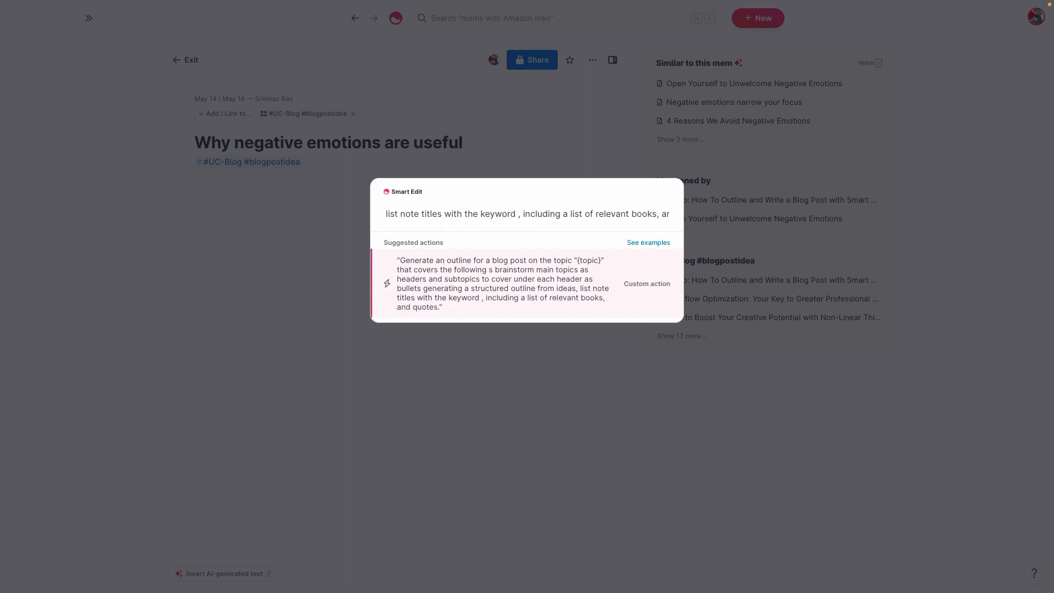
type("negati")
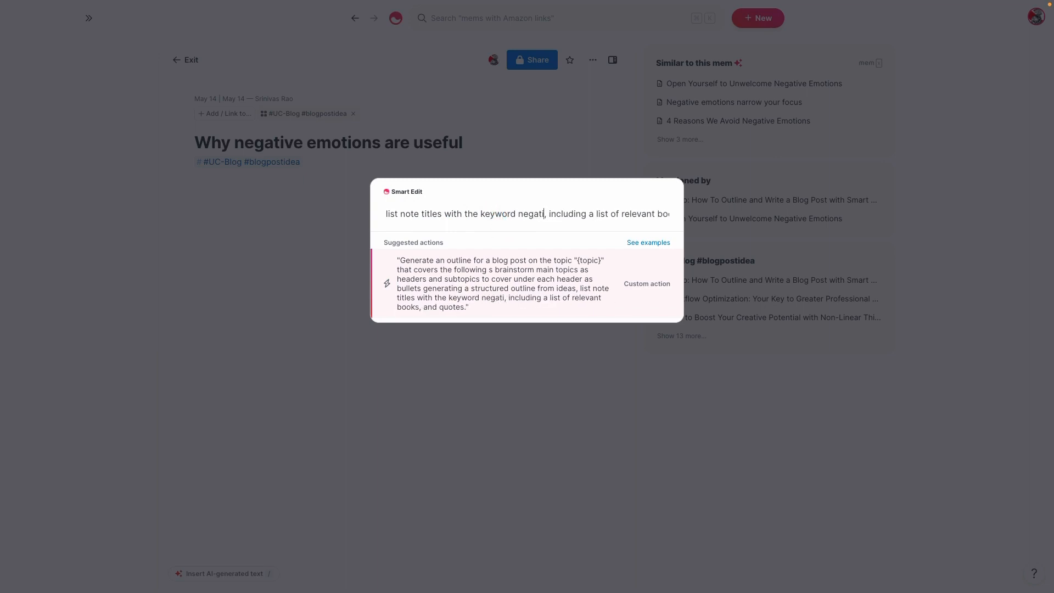
type("ve emotions")
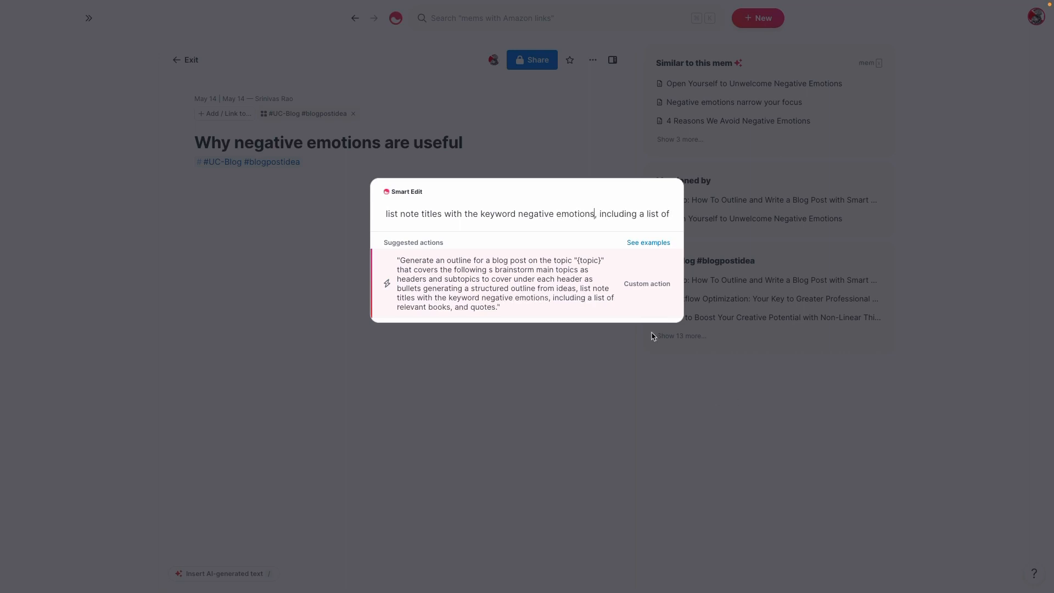
Replace the placeholder wording topic "{topic} near the start of the prompt with "negative emotions"
left_click_drag(458, 214, 334, 207)
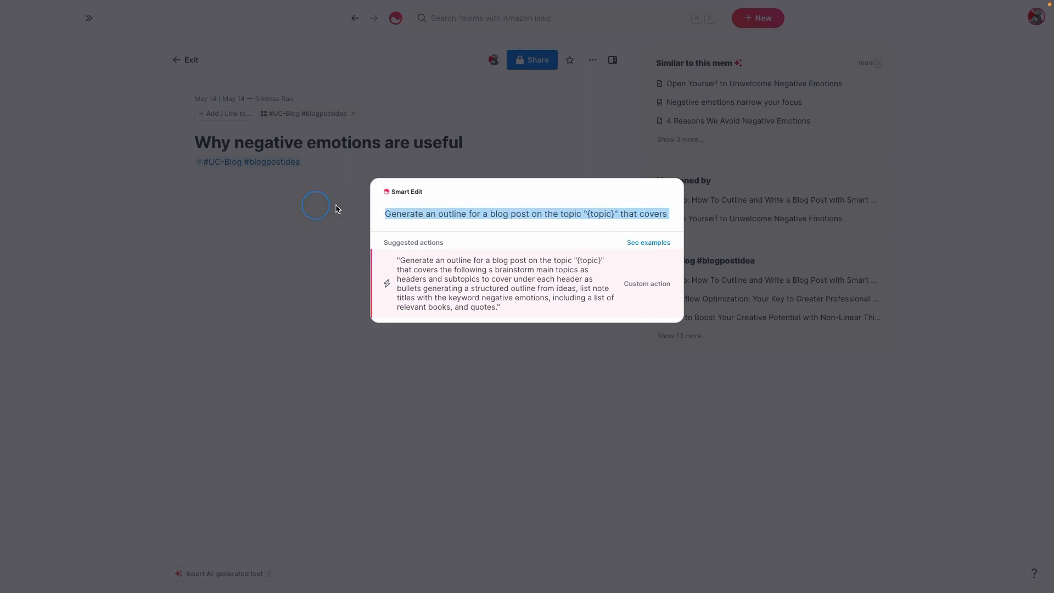
left_click(576, 213)
left_click(614, 214)
left_click_drag(614, 214, 563, 214)
key("BackSpace")
key("BackSpace")
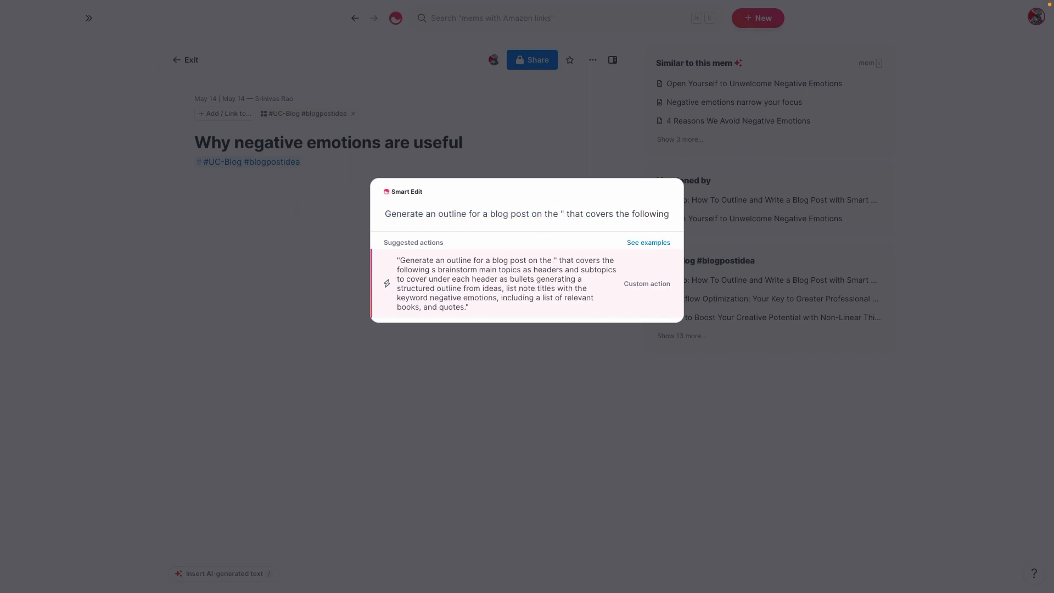
type("negative")
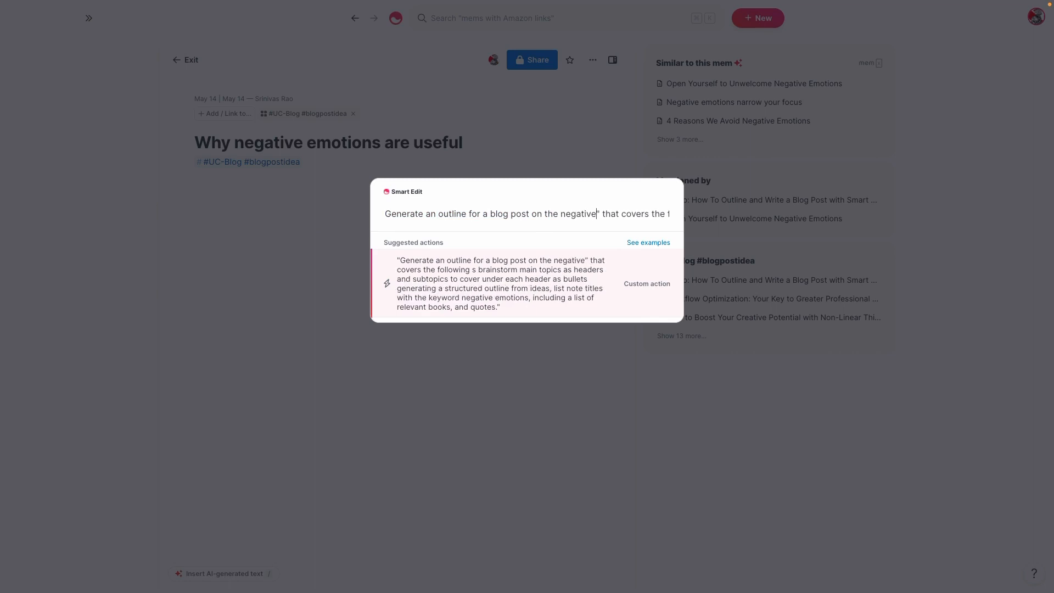
type(" emot")
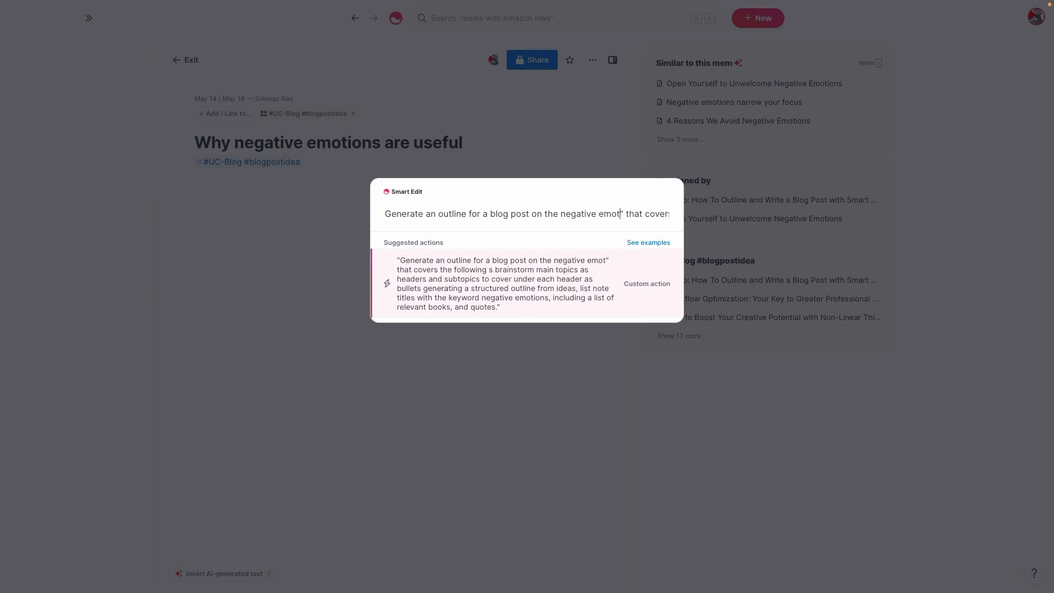
type("ions")
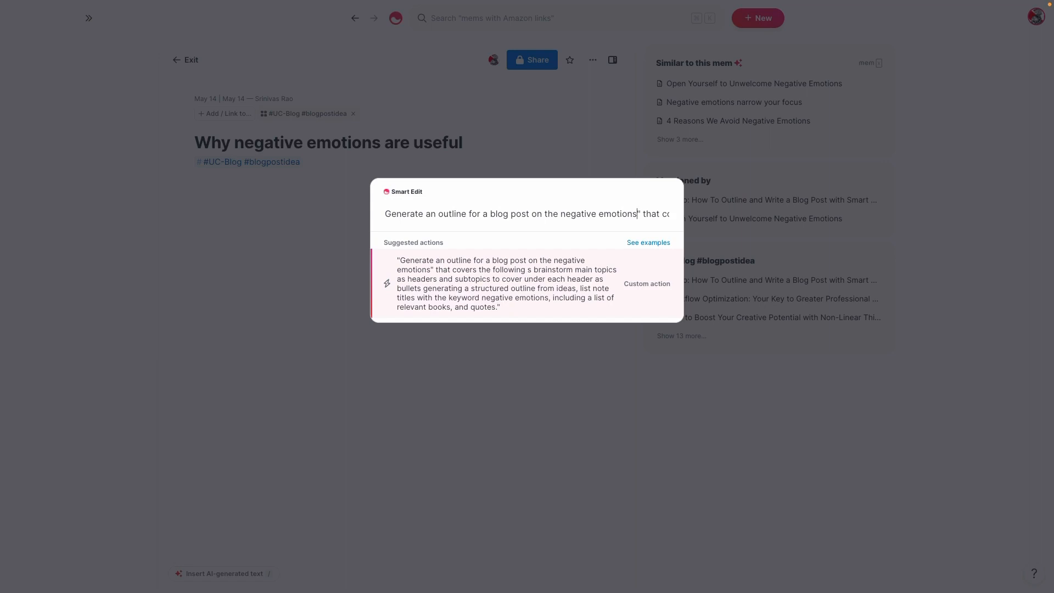
Generate the outline with the custom prompt and replace the selected title with the result
key("Return")
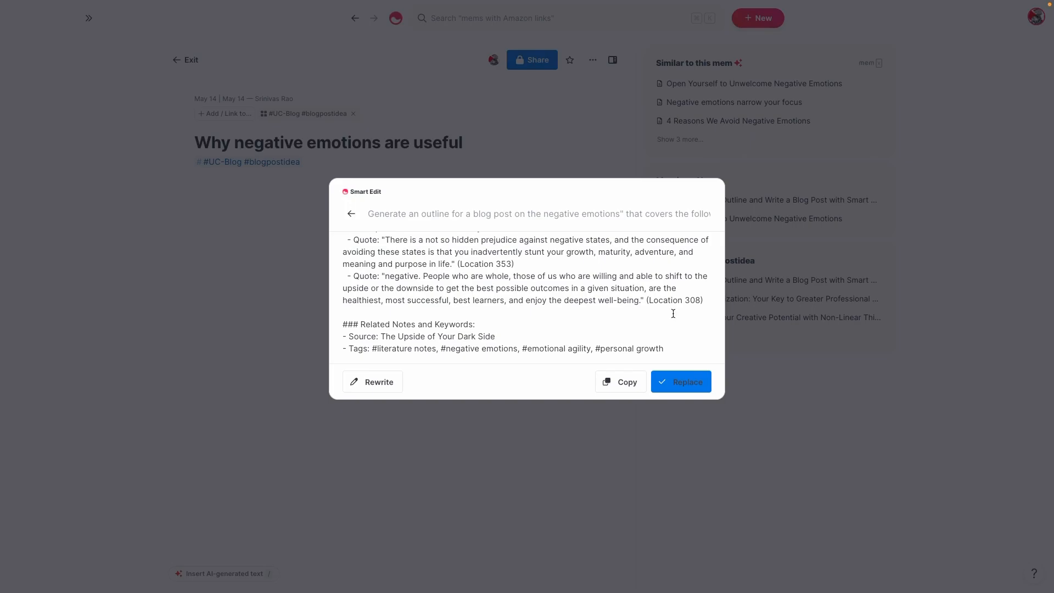
left_click(681, 384)
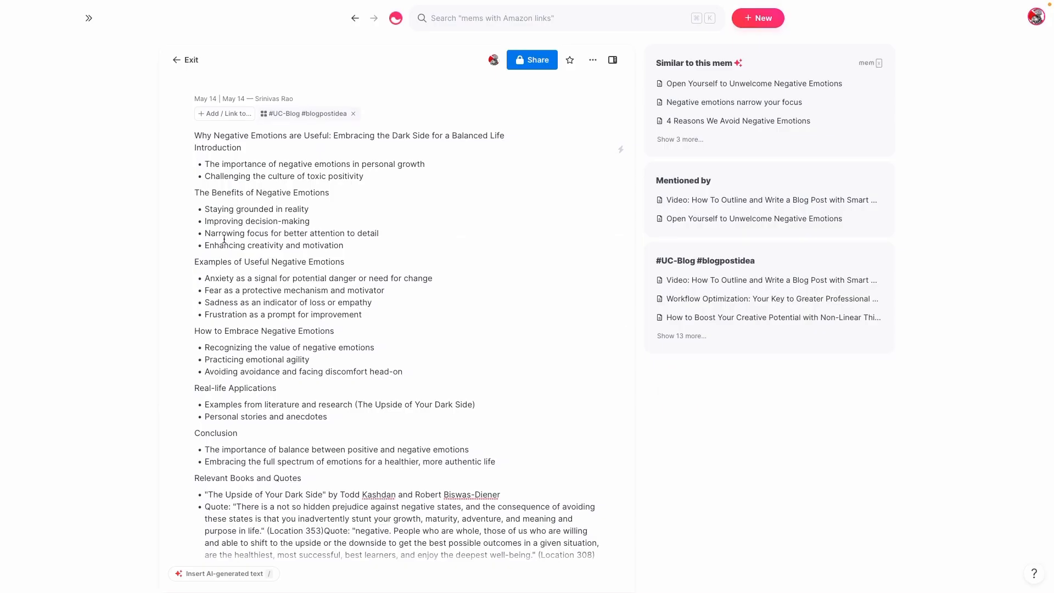
Format "The Benefits of Negative Emotions" and "Examples of Useful Negative Emotions" as second-level headings
left_click_drag(362, 199, 192, 196)
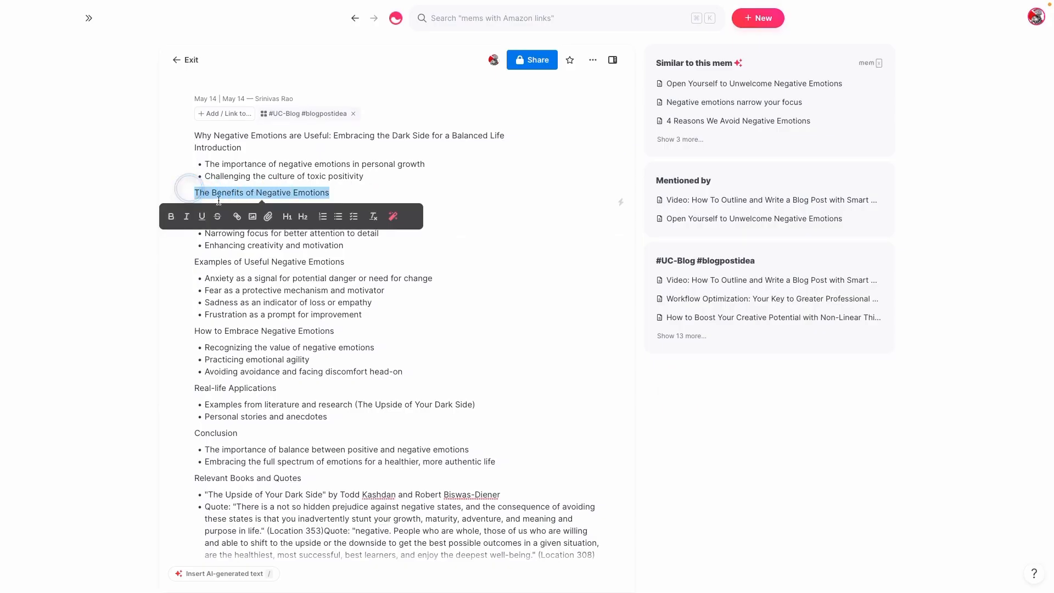
left_click(303, 216)
left_click(284, 298)
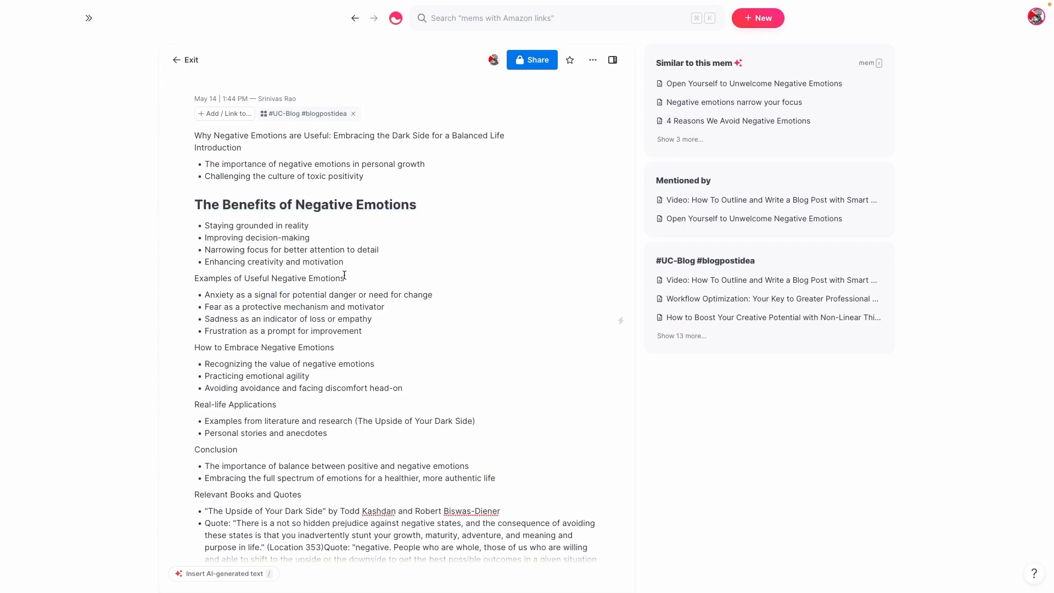
left_click_drag(354, 279, 193, 277)
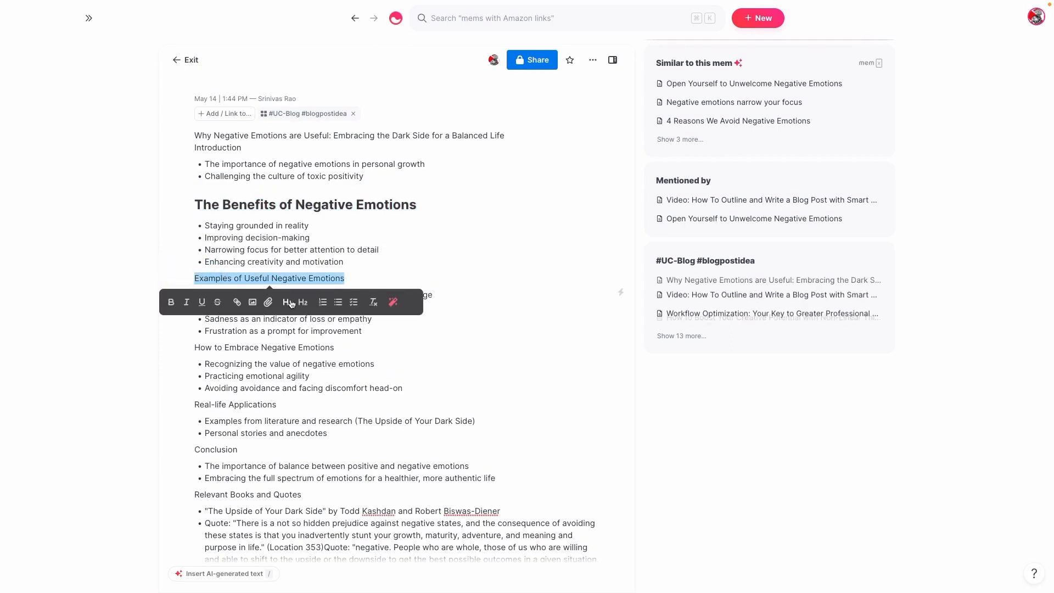
left_click(302, 303)
Format the line "How to Embrace Negative Emotions" as a second-level heading
left_click_drag(342, 365, 189, 345)
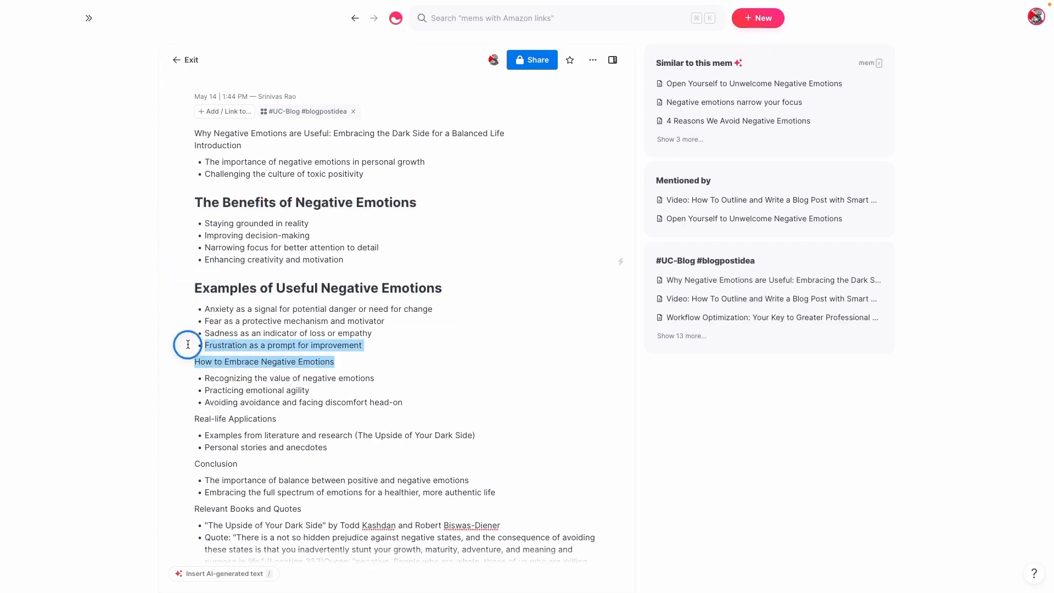
left_click(299, 358)
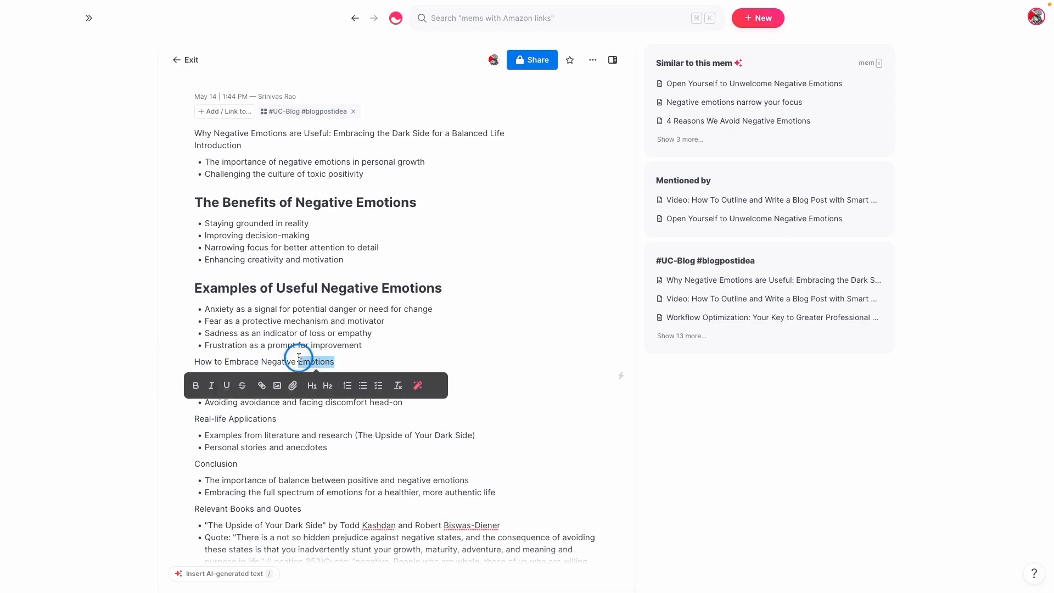
left_click(301, 361)
left_click_drag(336, 363, 173, 356)
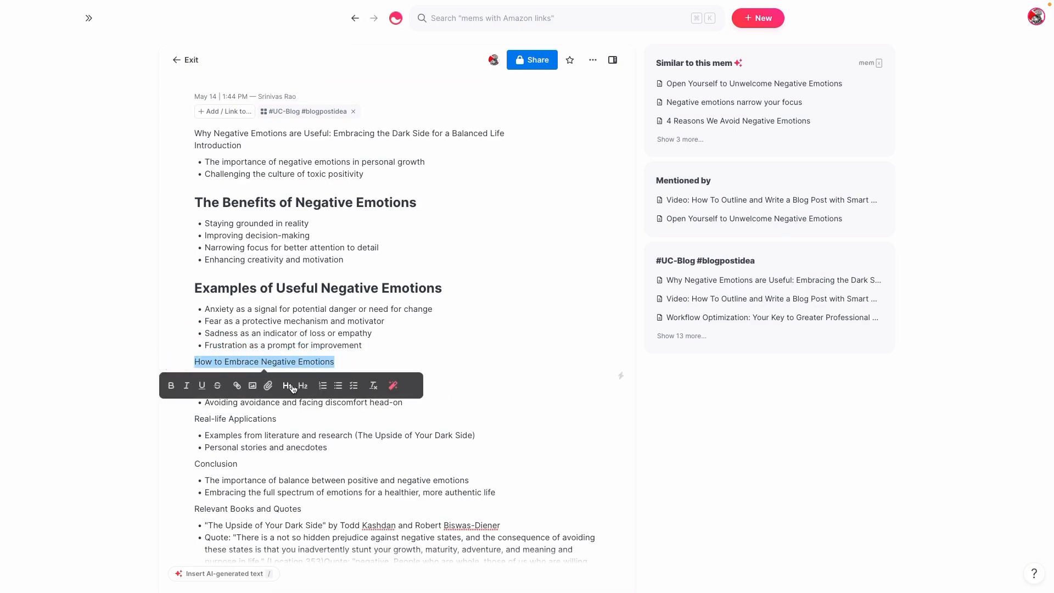
left_click(308, 383)
Format "Real-life Applications" and "Conclusion" as second-level headings
scroll(289, 330, "down", 3)
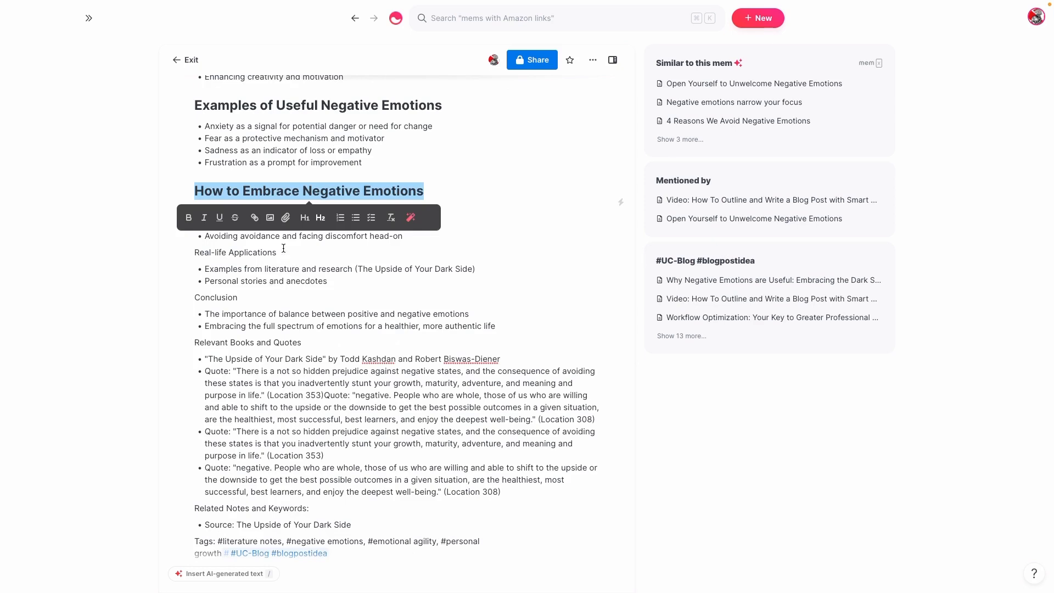
left_click_drag(283, 248, 171, 249)
left_click(302, 278)
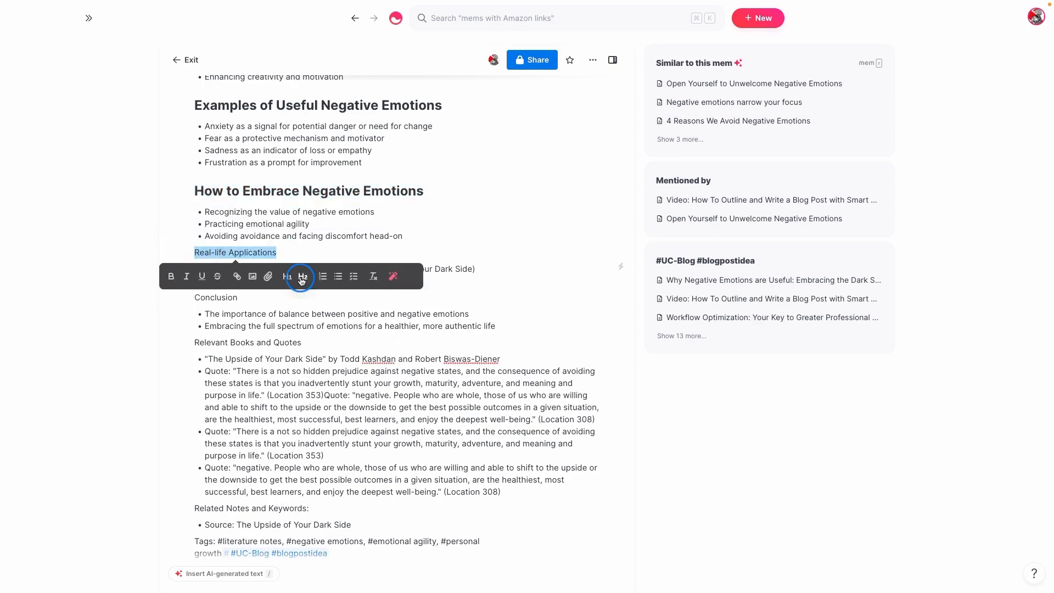
left_click_drag(256, 314, 180, 306)
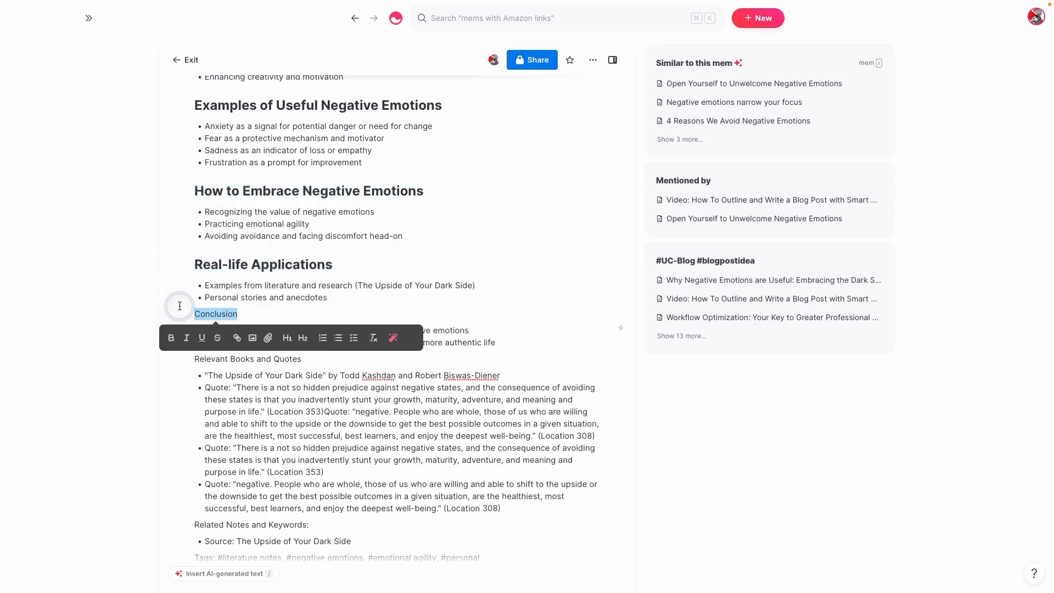
left_click(303, 338)
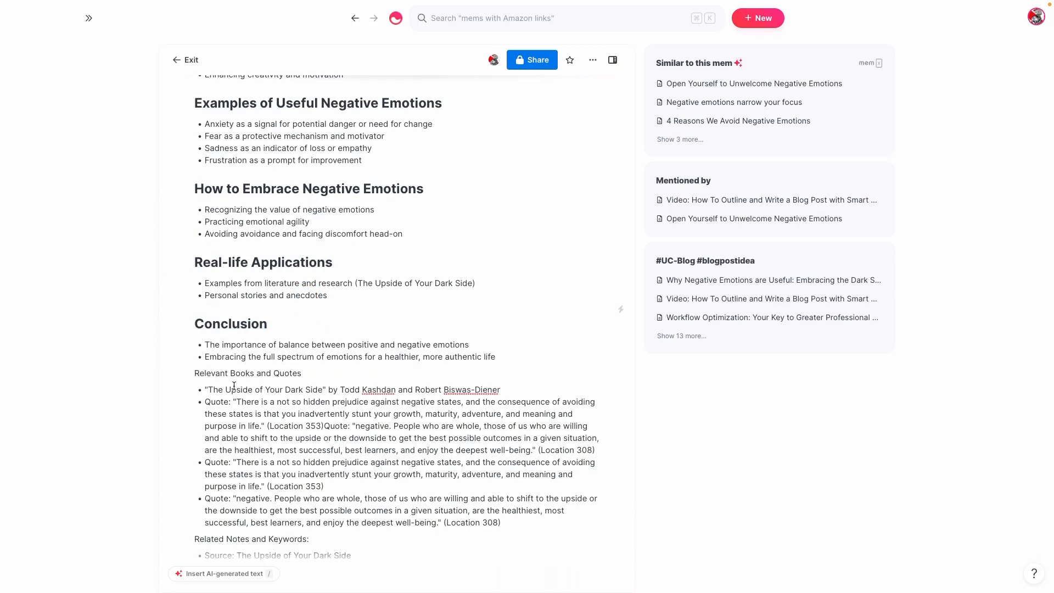
Format "Relevant Books and Quotes" as a second-level heading and insert a blank non-bulleted line between the Conclusion bullets and that heading
scroll(234, 386, "down", 1)
left_click_drag(305, 341, 183, 339)
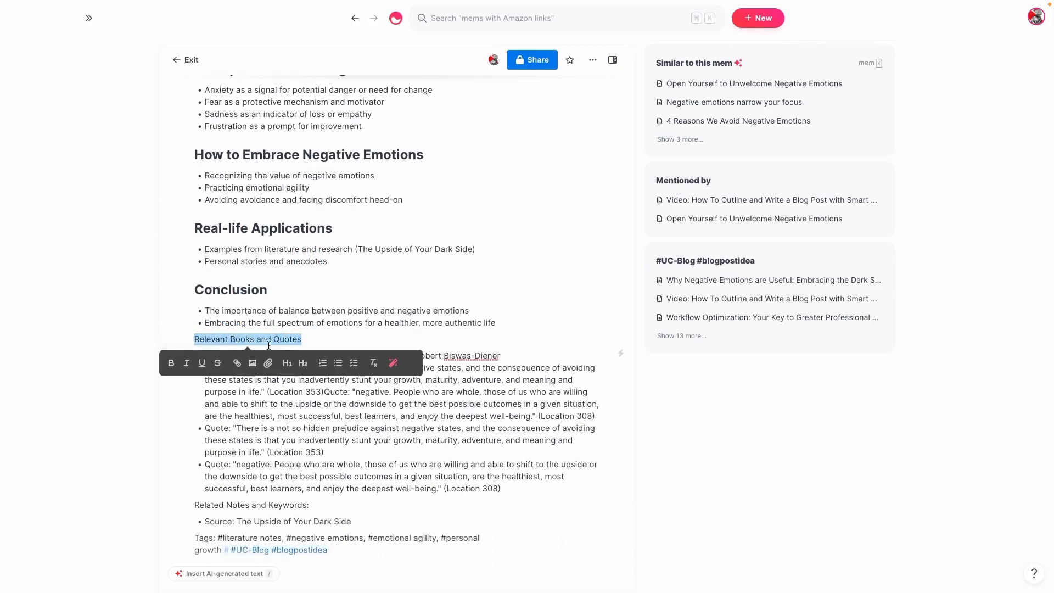
left_click(302, 363)
left_click(518, 324)
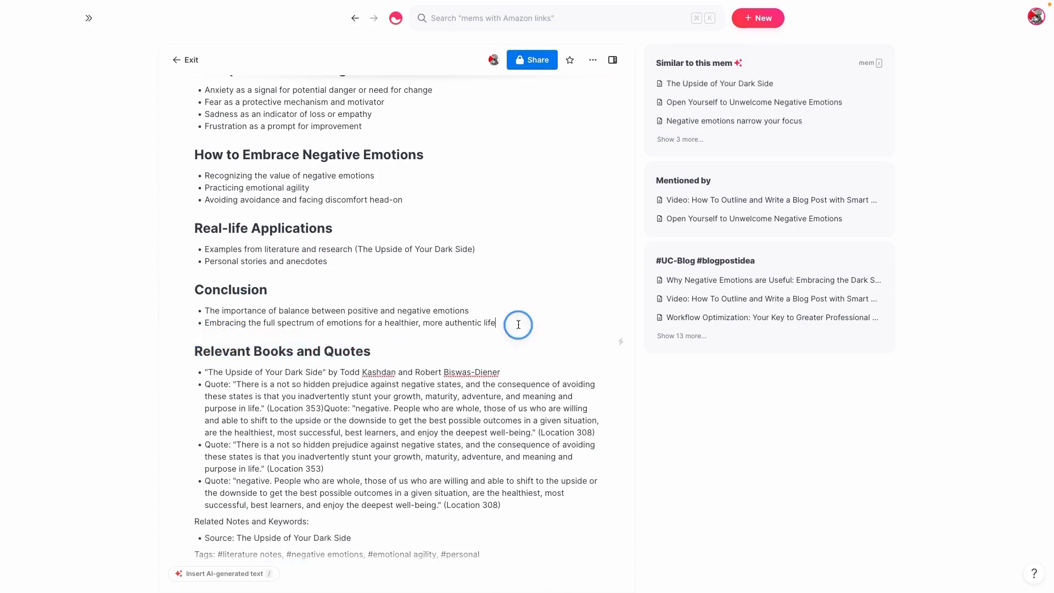
key("Return")
key("Return")
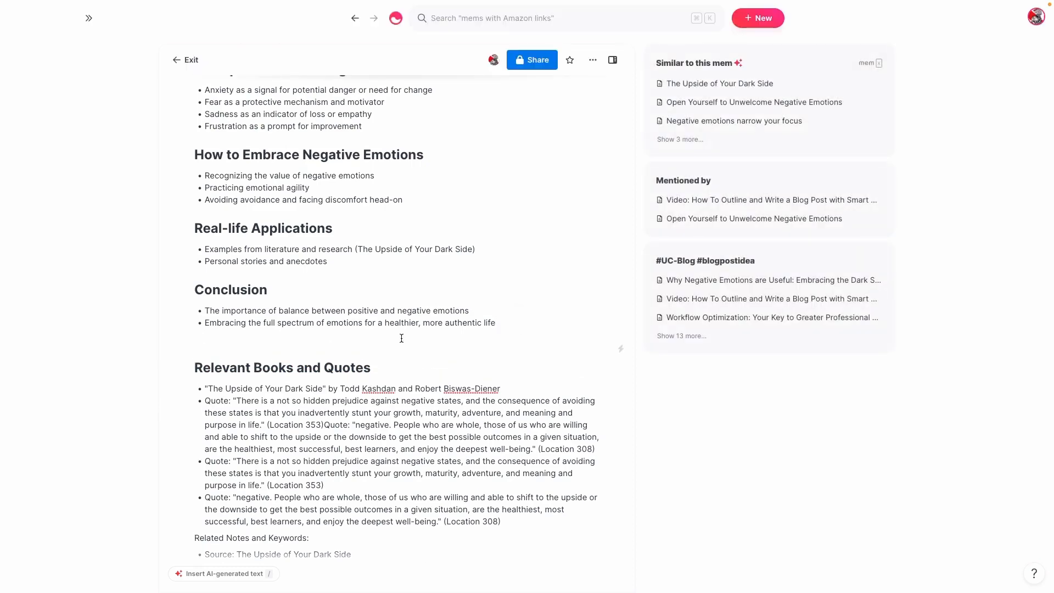
Expand the full list of similar mems, preview "4 Reasons We Avoid Negative Emotions", and close the list
scroll(429, 401, "down", 3)
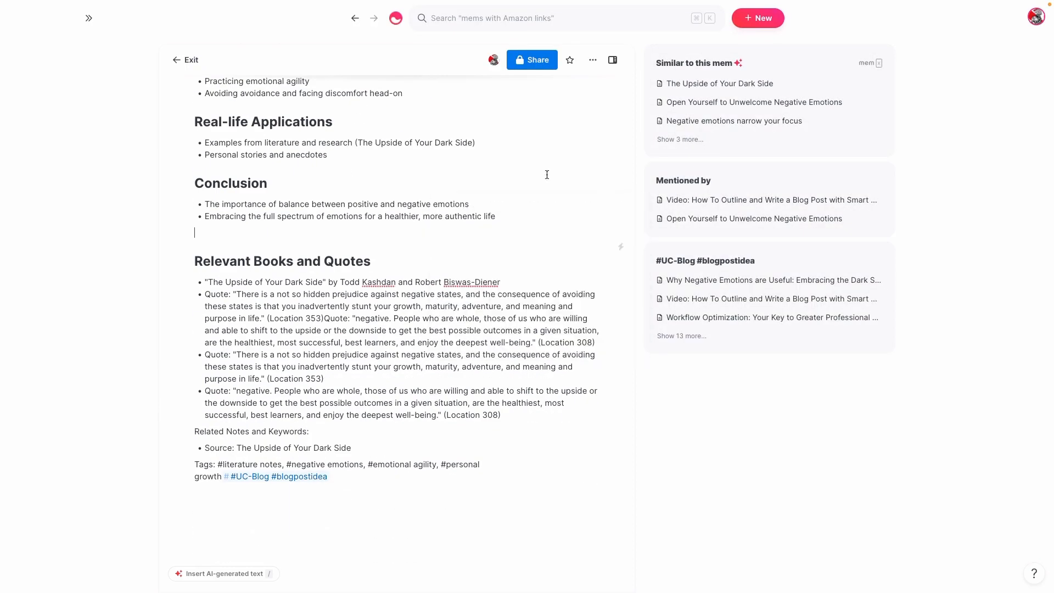
left_click(697, 144)
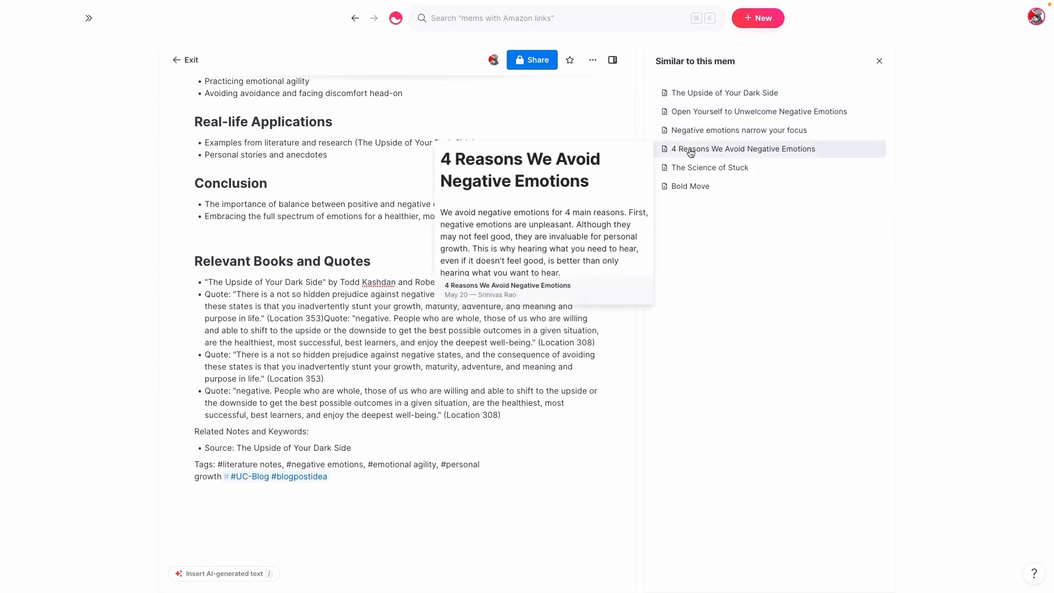
left_click(880, 62)
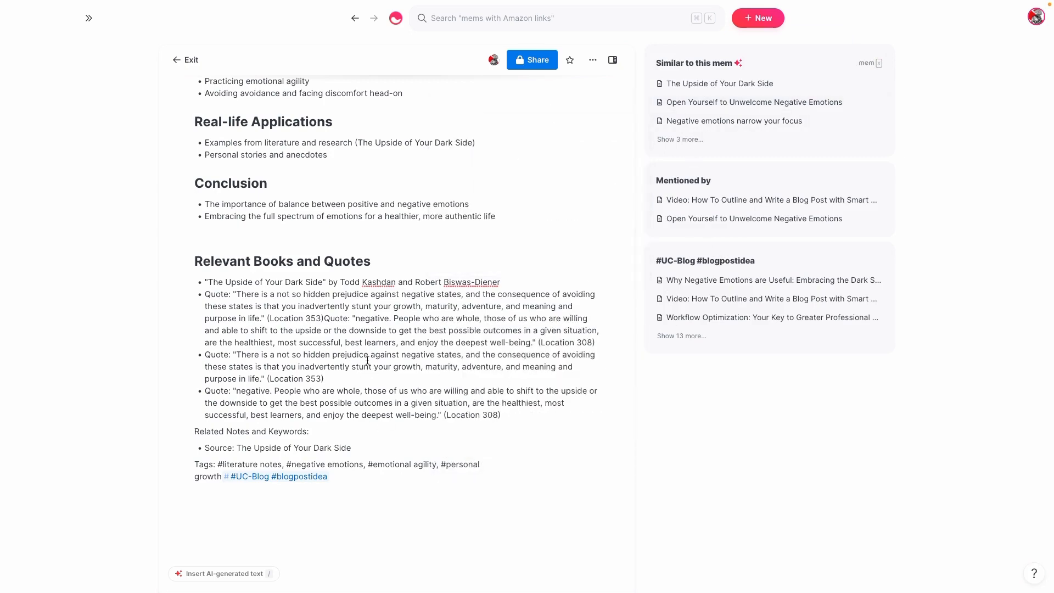
Format the outline's title line and "Introduction" as first-level headings
scroll(363, 312, "up", 6)
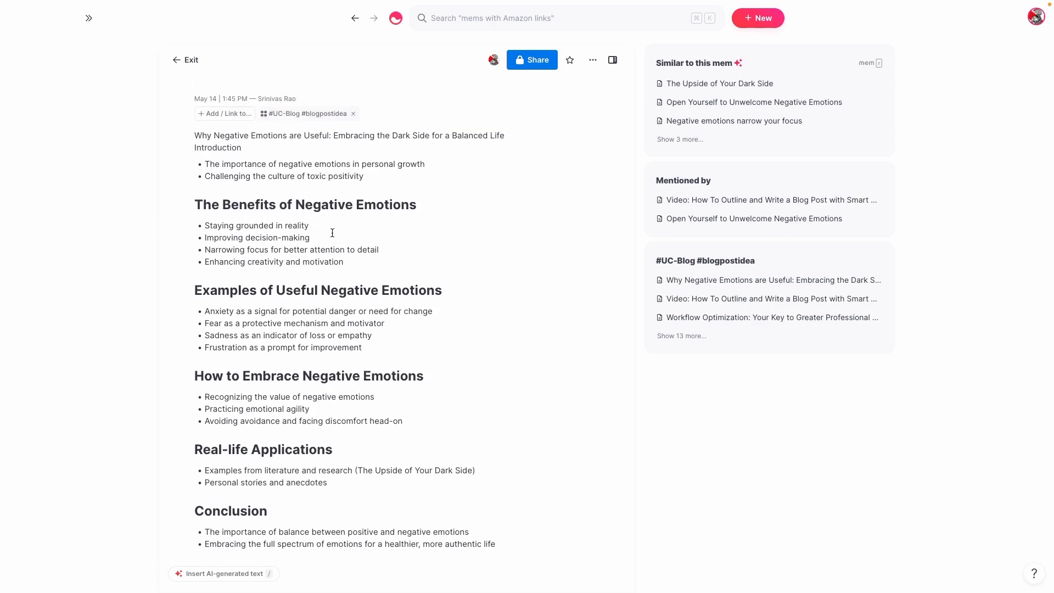
left_click_drag(256, 147, 163, 129)
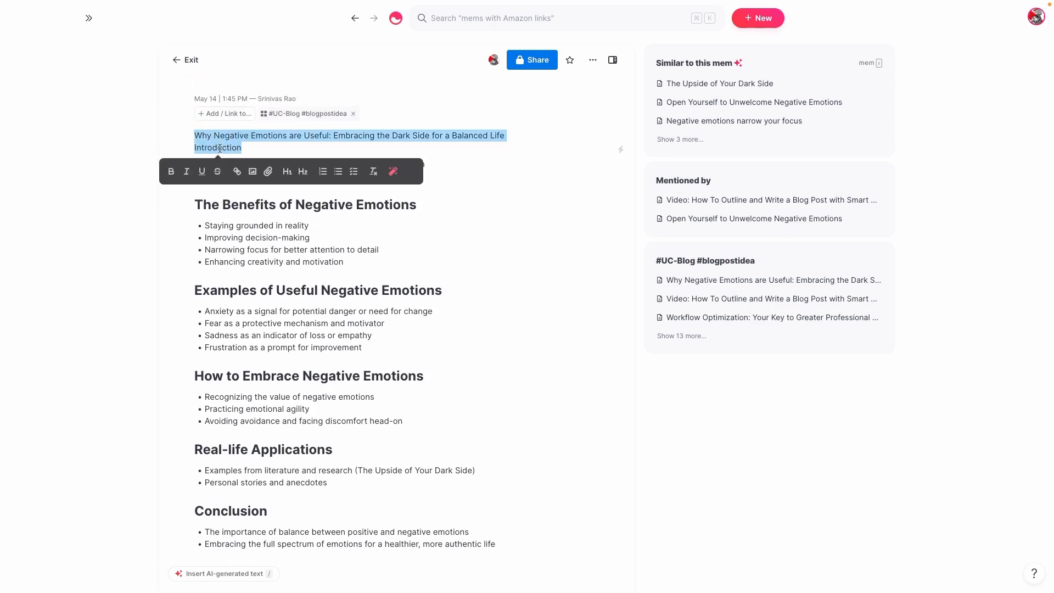
left_click(288, 169)
left_click(335, 188)
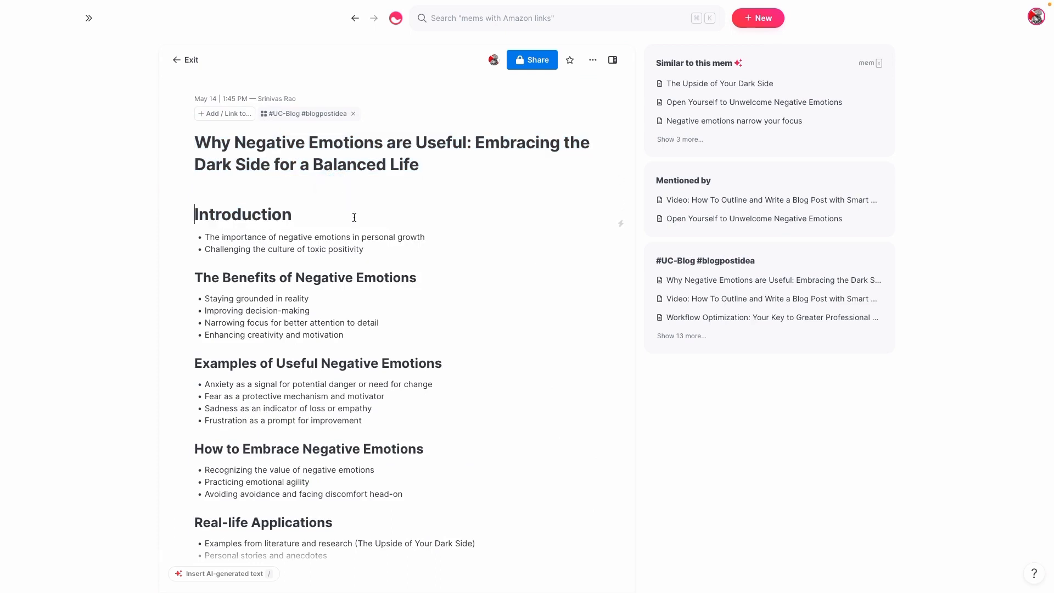